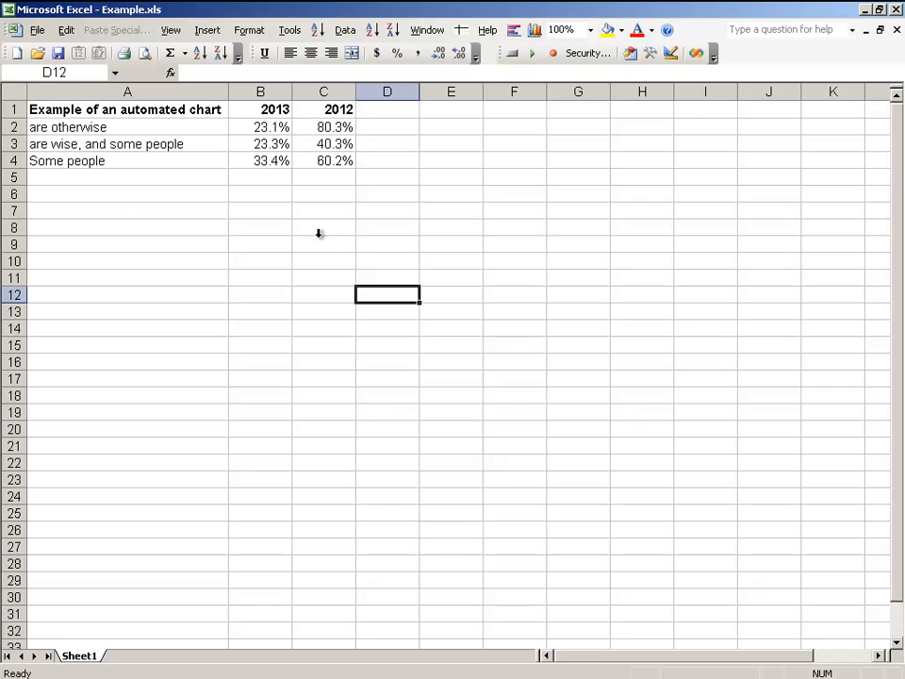
Insert a default bar chart from the A2:C4 data via the Chart Wizard toolbar button.
{"action": "left_click_drag", "start_coordinate": [155, 126], "coordinate": [341, 178]}
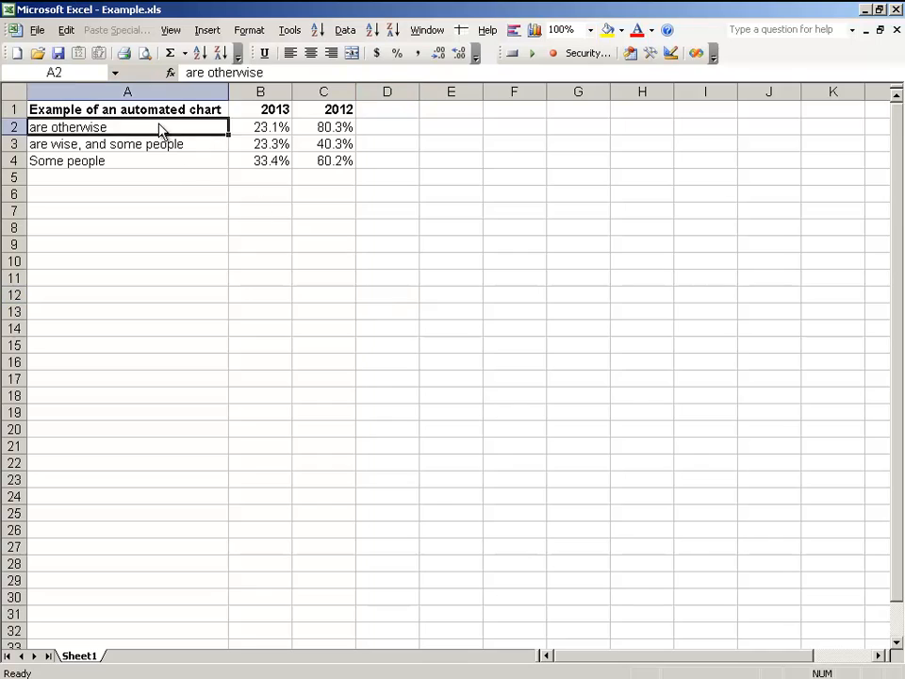
{"action": "left_click", "coordinate": [335, 177]}
{"action": "left_click_drag", "start_coordinate": [155, 126], "coordinate": [334, 161]}
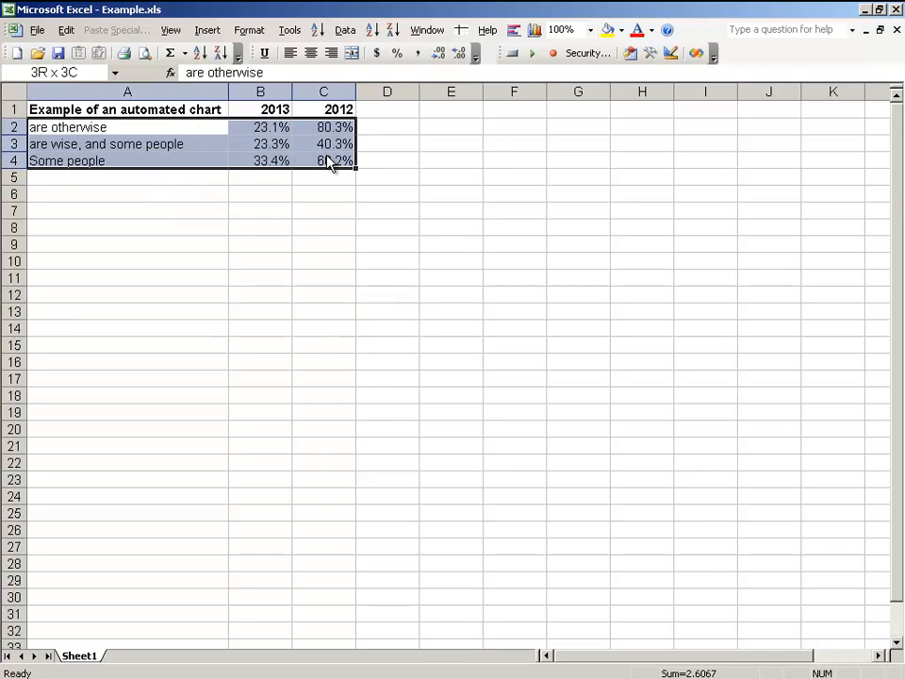
{"action": "left_click", "coordinate": [514, 30]}
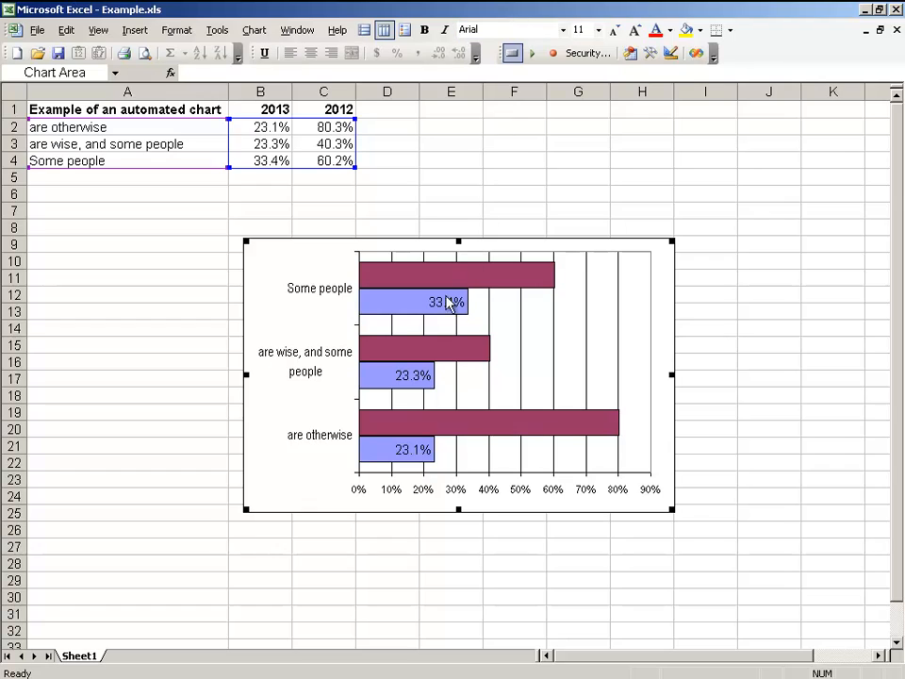
Select the embedded chart on Sheet1 so it can be removed.
{"action": "left_click", "coordinate": [553, 324]}
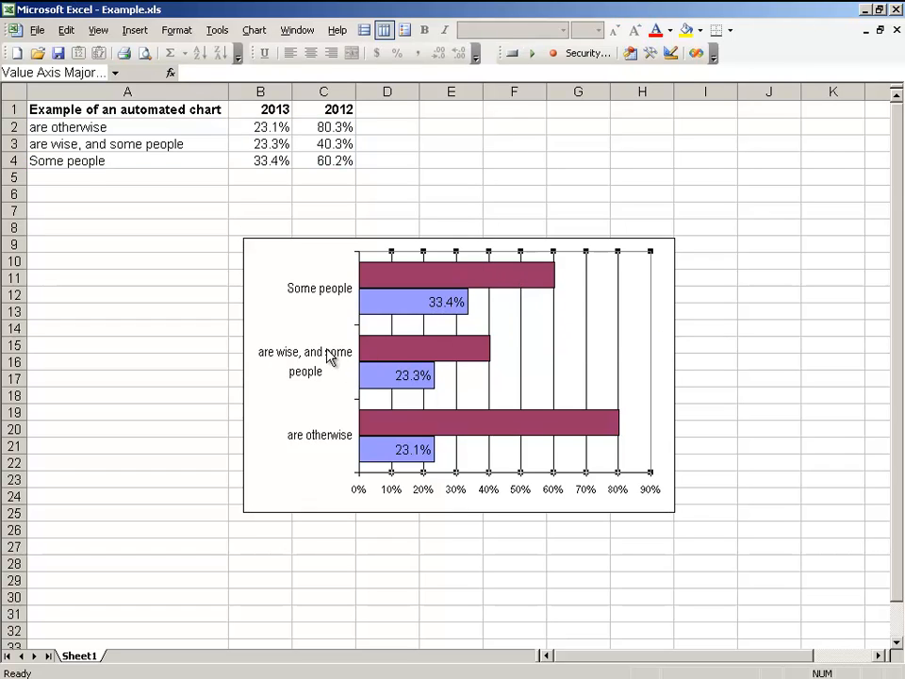
{"action": "left_click", "coordinate": [247, 243]}
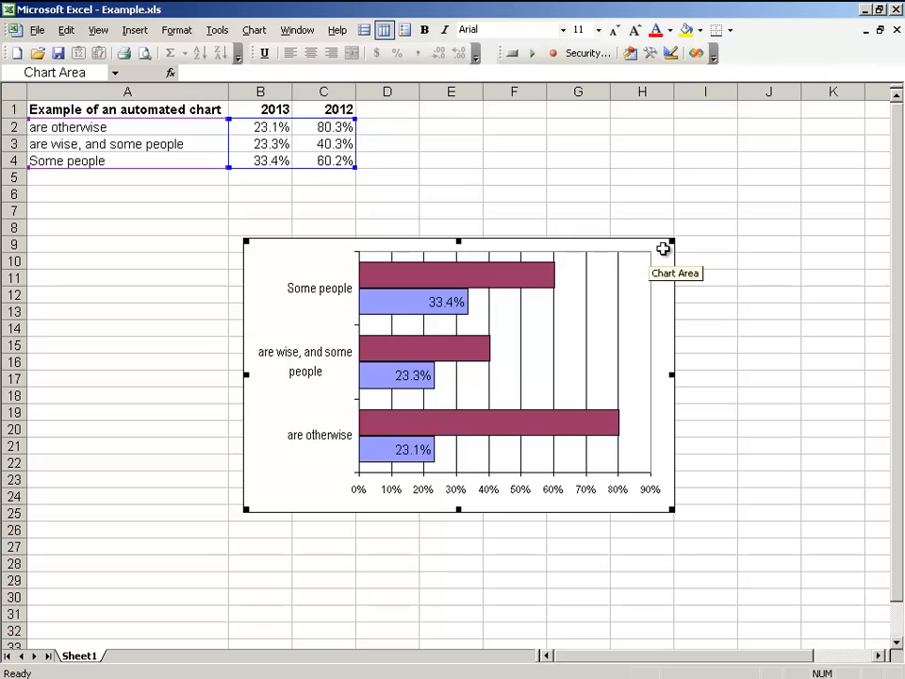
Delete the embedded chart, select empty cell F7 and run the Ctrl+Shift+C chart script.
{"action": "key", "text": "Delete"}
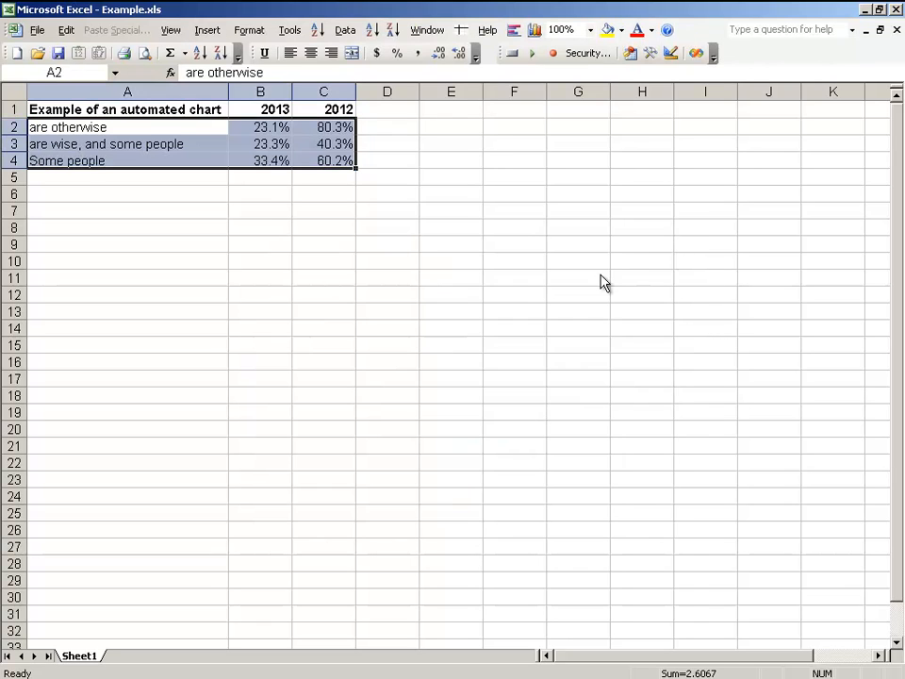
{"action": "left_click", "coordinate": [578, 278]}
{"action": "left_click", "coordinate": [514, 226]}
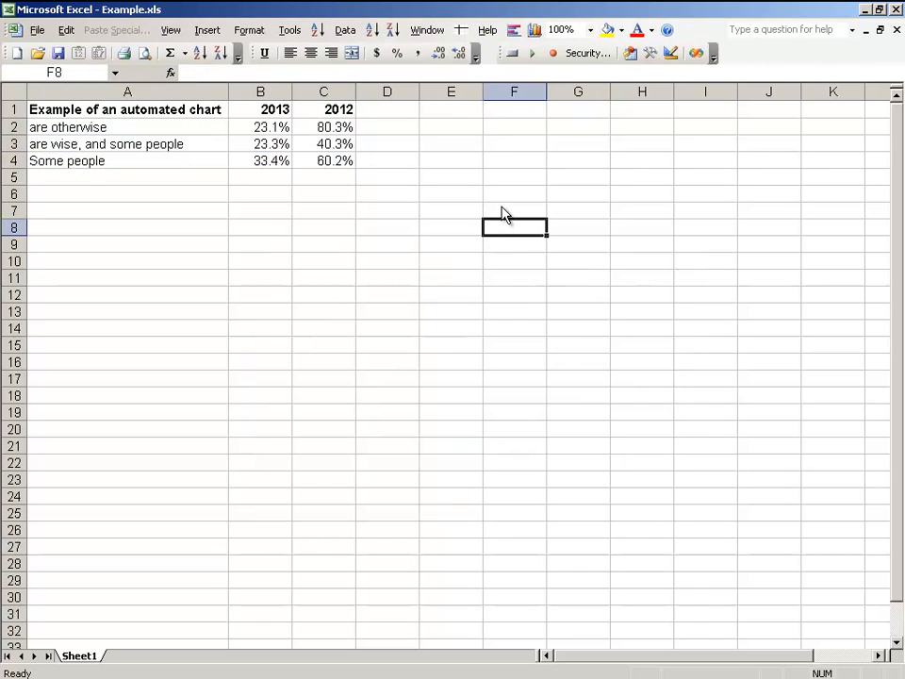
{"action": "left_click", "coordinate": [509, 210]}
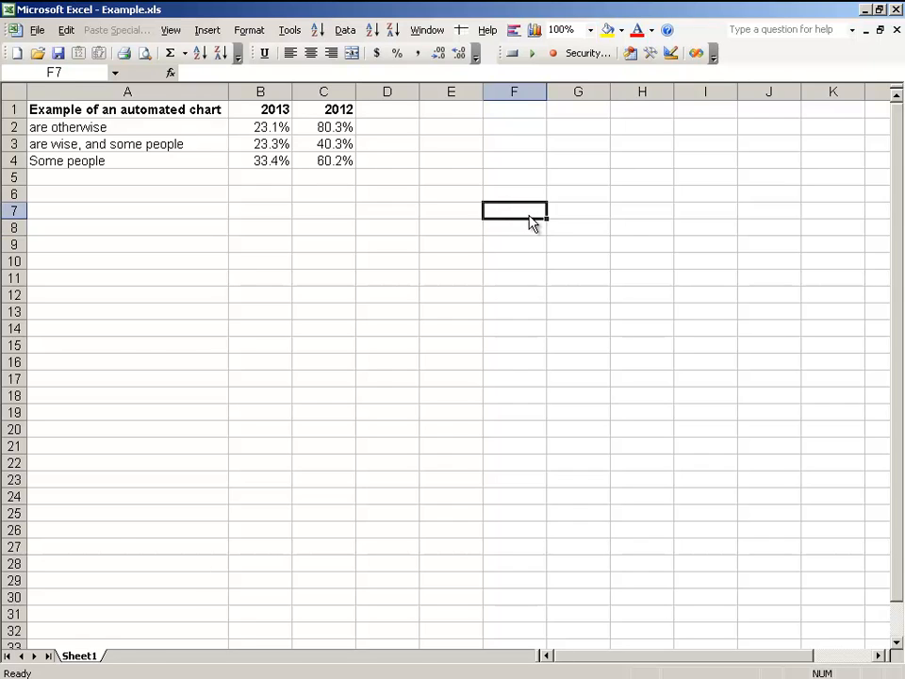
{"action": "key", "text": "ctrl+shift+c"}
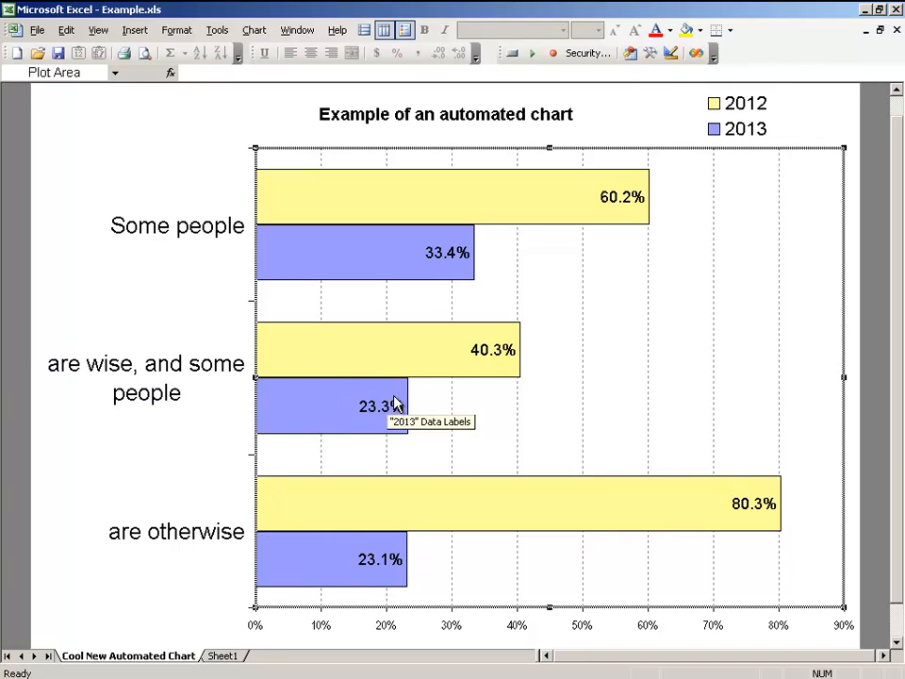
Delete the generated 'Cool New Automated Chart' sheet from the workbook.
{"action": "right_click", "coordinate": [146, 665]}
{"action": "left_click", "coordinate": [187, 537]}
{"action": "key", "text": "Return"}
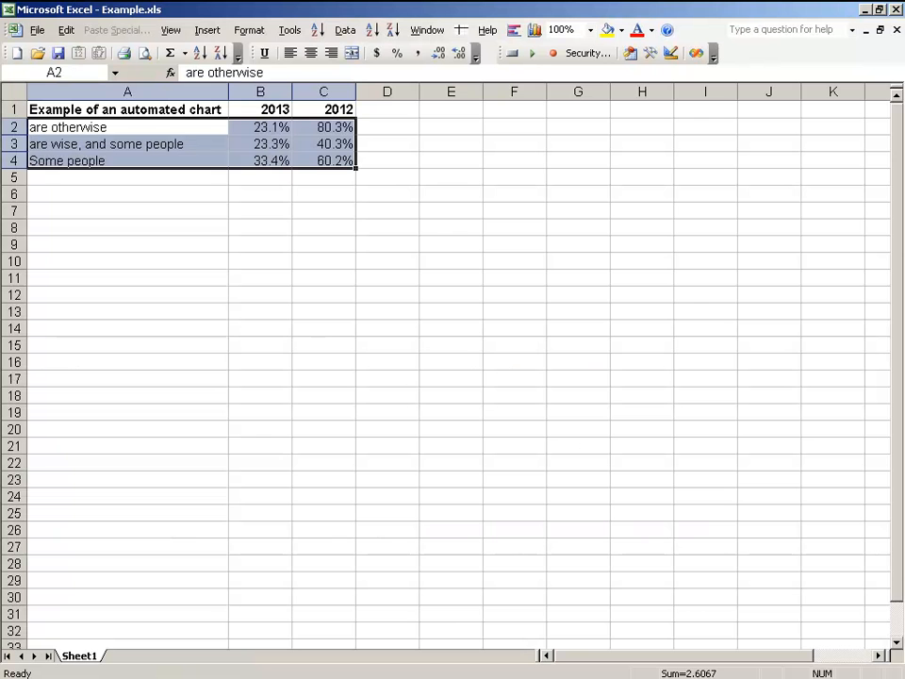
In SciTE, change Size := 16 to 12, save the script and rerun it to rebuild the chart sheet.
{"action": "key", "text": "alt+Tab"}
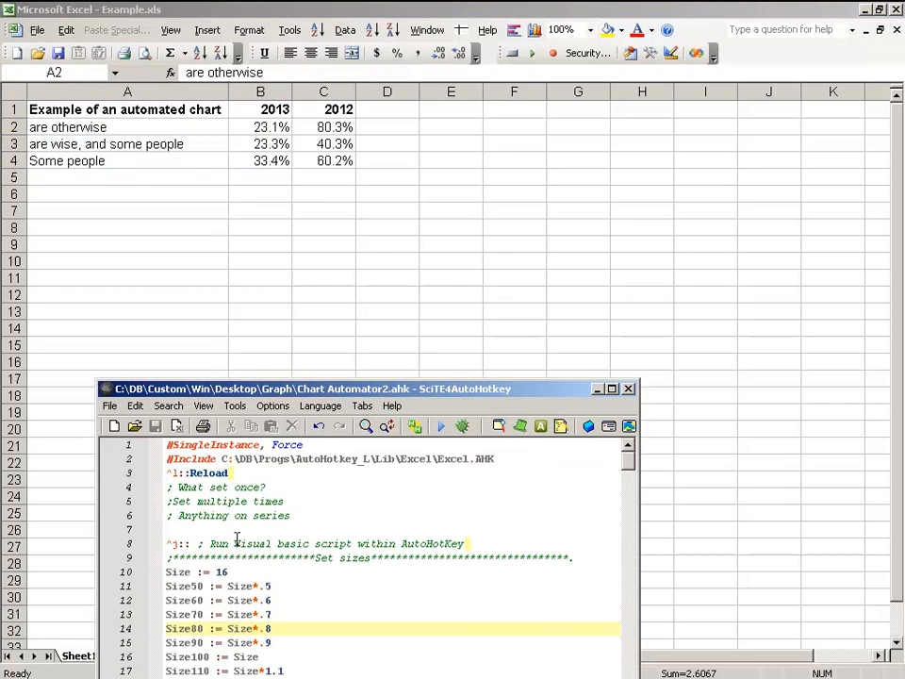
{"action": "left_click", "coordinate": [231, 572]}
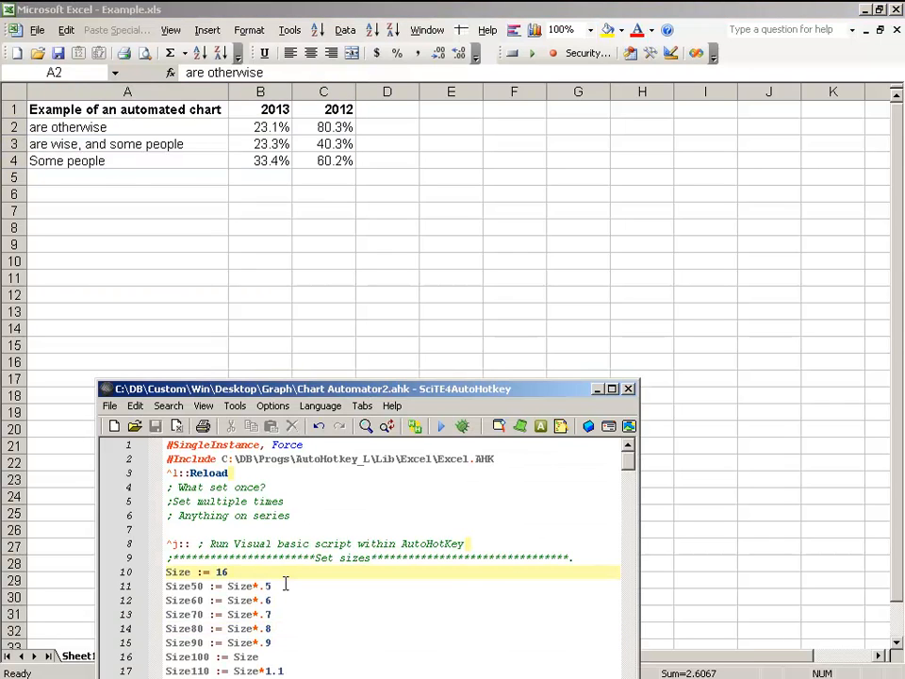
{"action": "key", "text": "shift+Left"}
{"action": "type", "text": "2"}
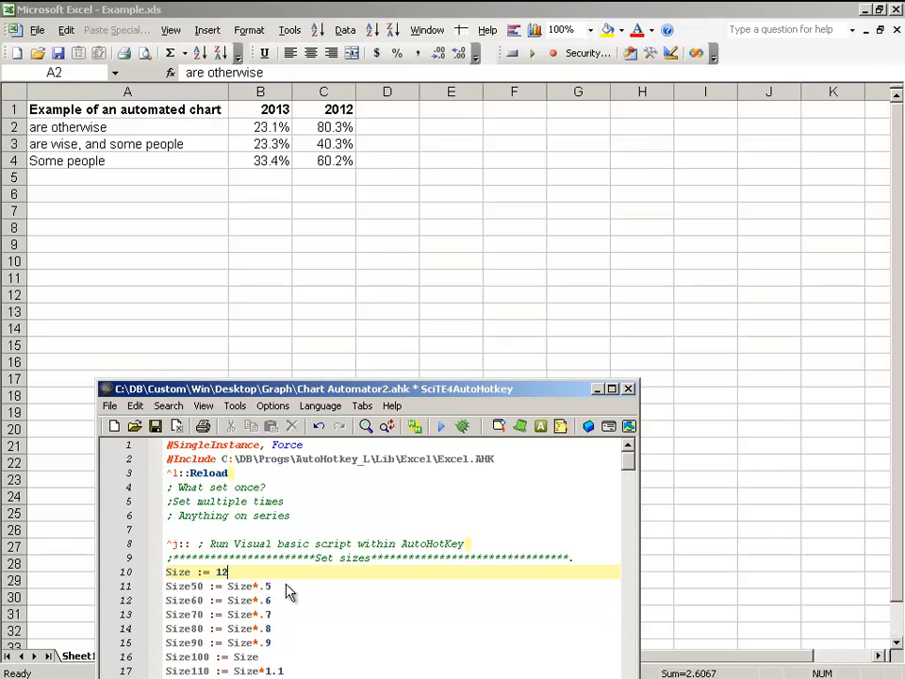
{"action": "key", "text": "ctrl+s"}
{"action": "left_click", "coordinate": [326, 501]}
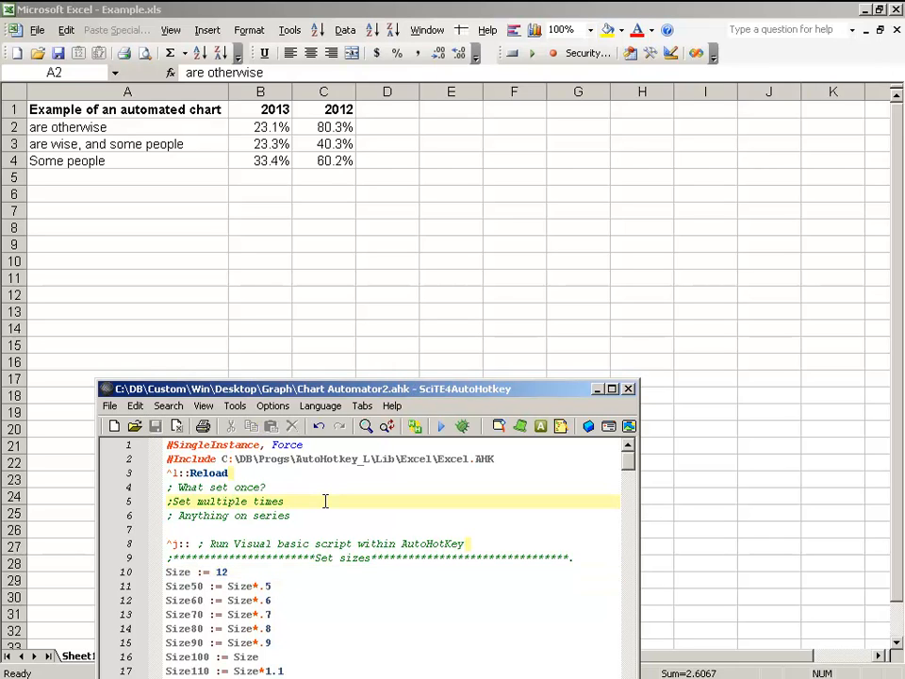
{"action": "key", "text": "ctrl+j"}
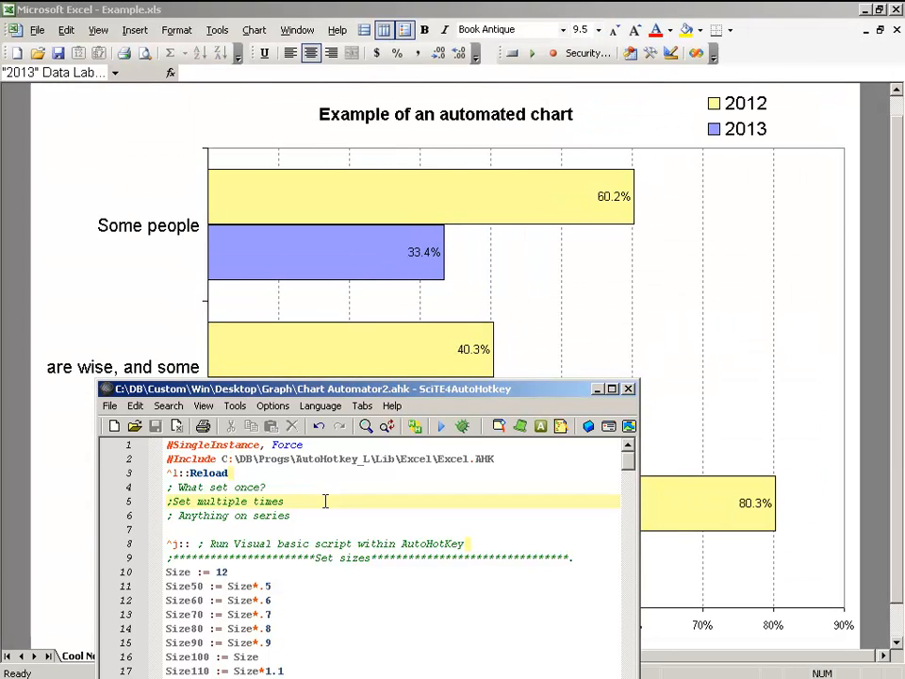
{"action": "left_click", "coordinate": [597, 389]}
{"action": "left_click", "coordinate": [148, 234]}
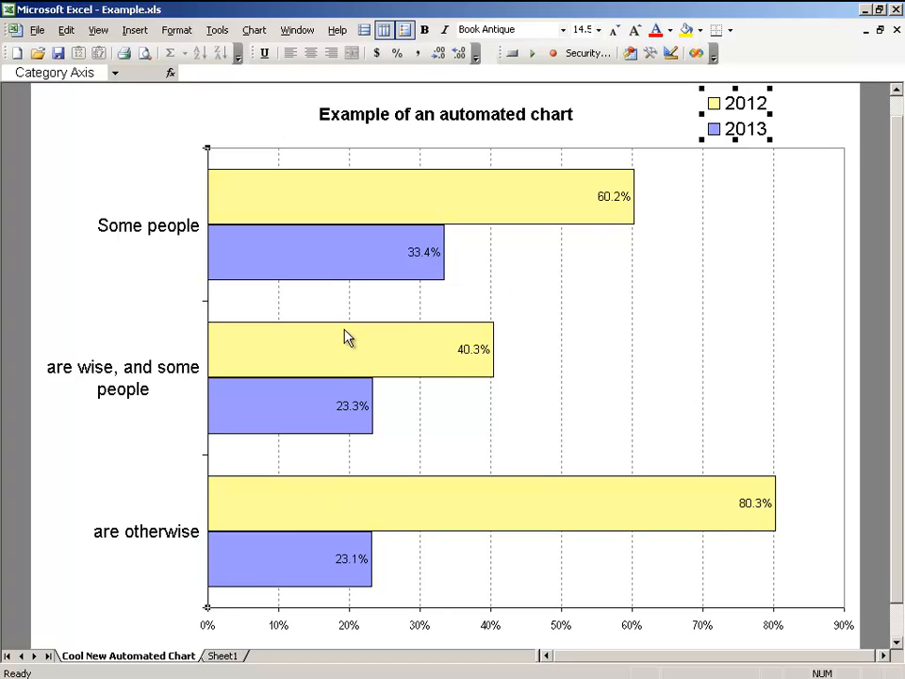
{"action": "key", "text": "alt+Tab"}
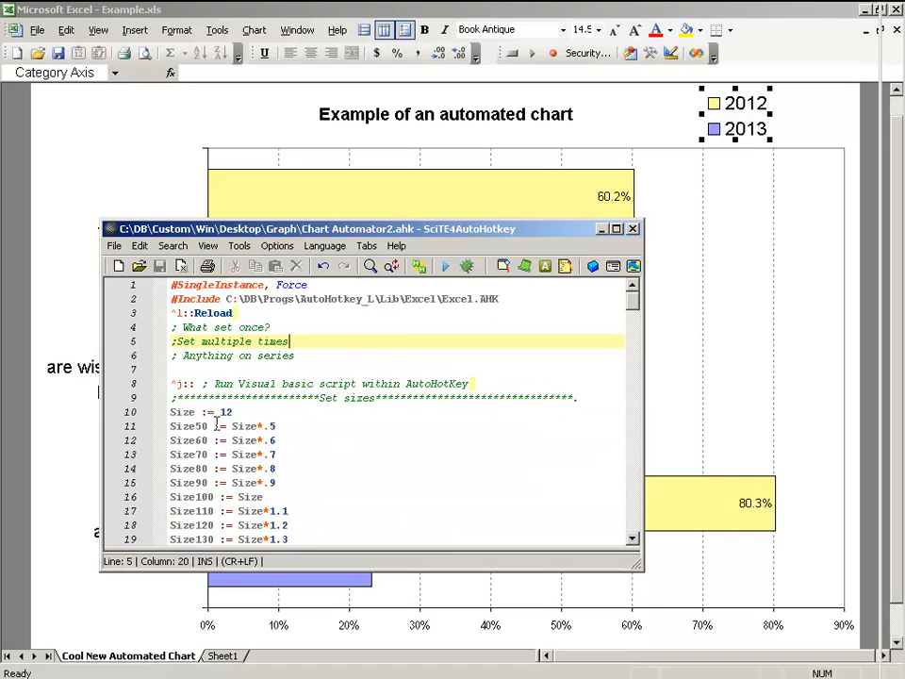
Review the Size, Size50 and Size100 lines, then bring the Excel chart sheet to the front.
{"action": "left_click", "coordinate": [270, 415]}
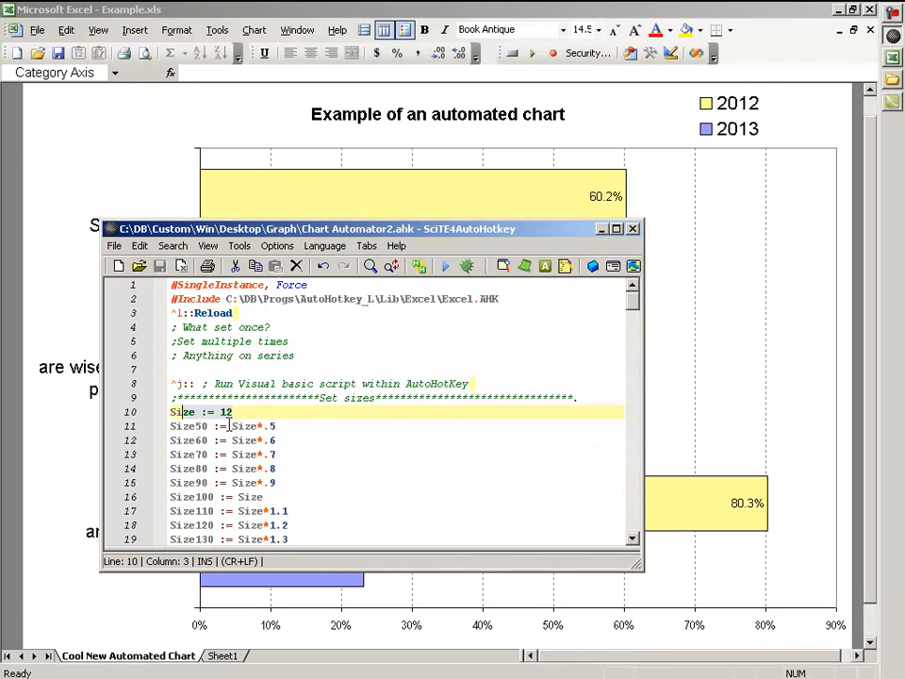
{"action": "left_click", "coordinate": [272, 426]}
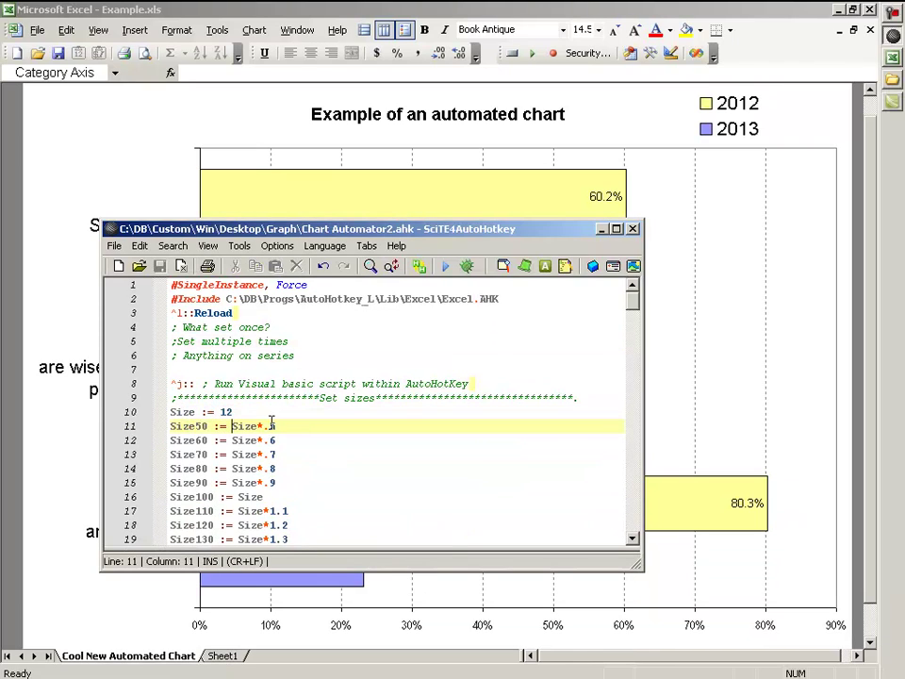
{"action": "left_click", "coordinate": [276, 498]}
{"action": "scroll", "coordinate": [298, 527], "scroll_direction": "down", "scroll_amount": 1}
{"action": "scroll", "coordinate": [298, 509], "scroll_direction": "down", "scroll_amount": 1}
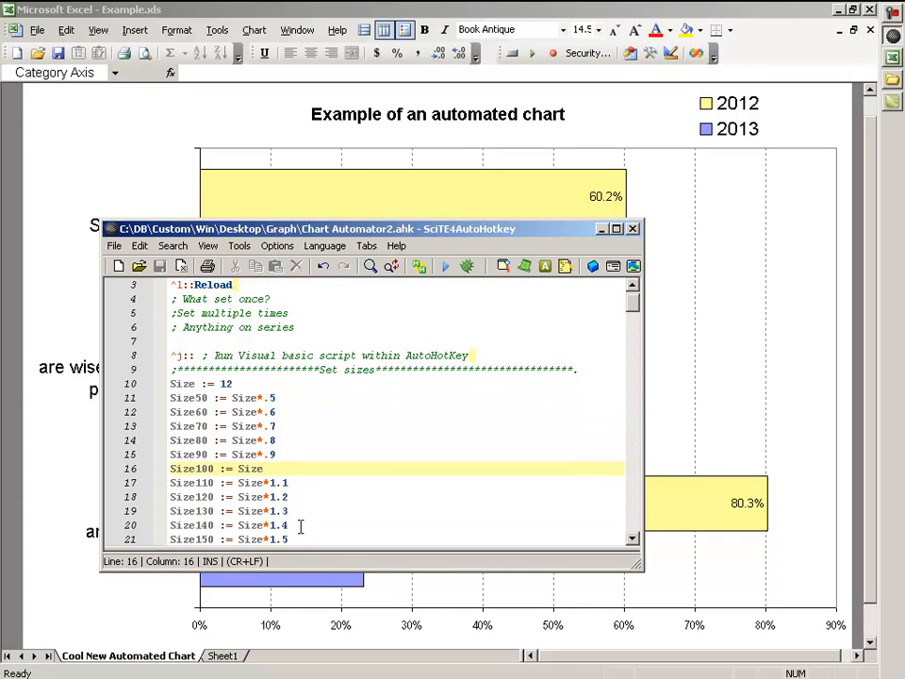
{"action": "scroll", "coordinate": [297, 500], "scroll_direction": "down", "scroll_amount": 2}
{"action": "scroll", "coordinate": [296, 483], "scroll_direction": "down", "scroll_amount": 1}
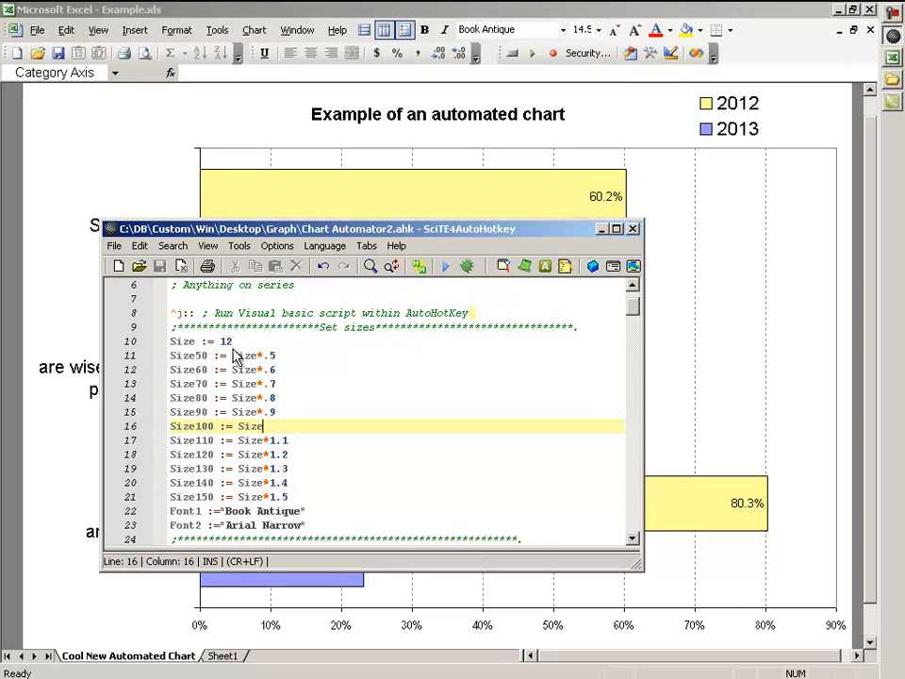
{"action": "left_click", "coordinate": [340, 189]}
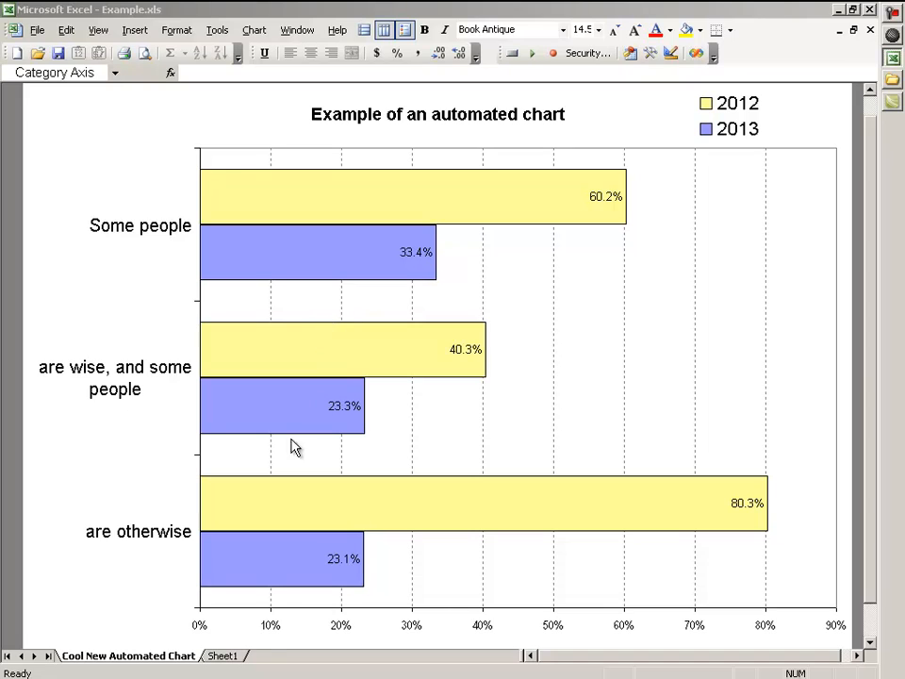
Return to Sheet1, highlighting the B2:C4 percentages and cell A2.
{"action": "left_click", "coordinate": [227, 656]}
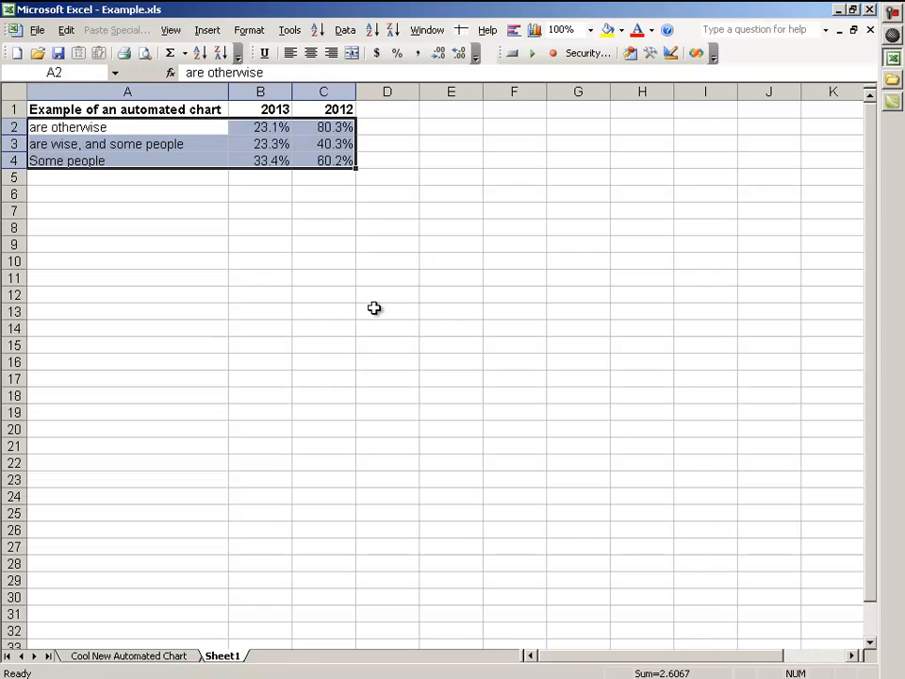
{"action": "left_click_drag", "start_coordinate": [263, 127], "coordinate": [340, 158]}
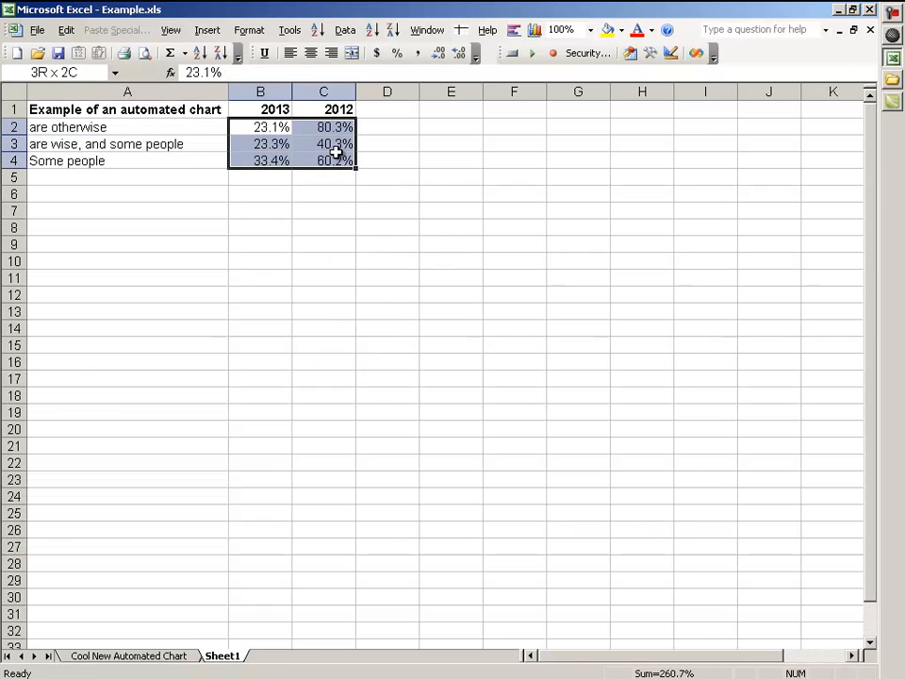
{"action": "left_click", "coordinate": [178, 126]}
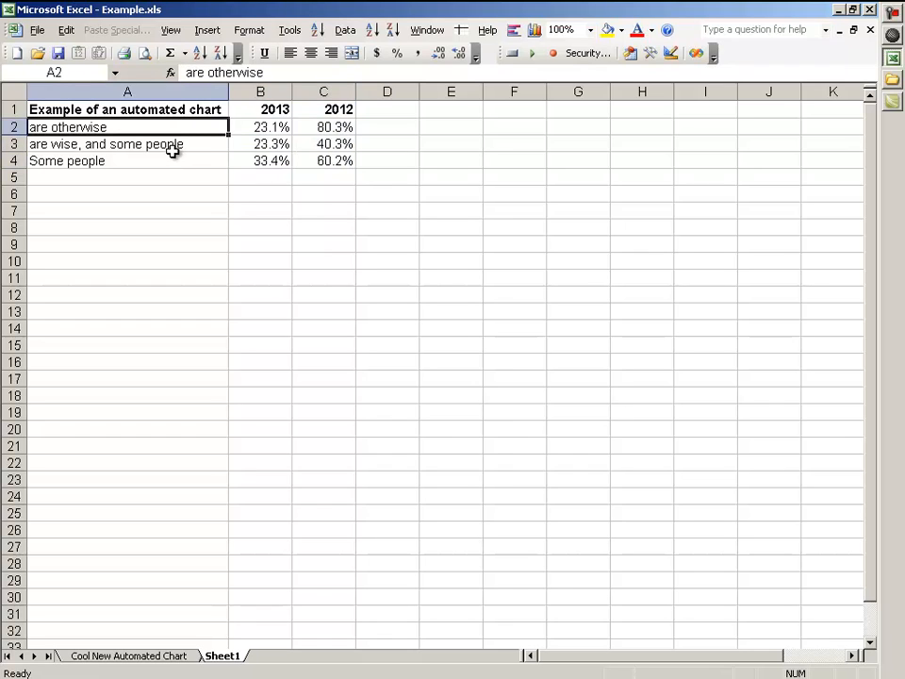